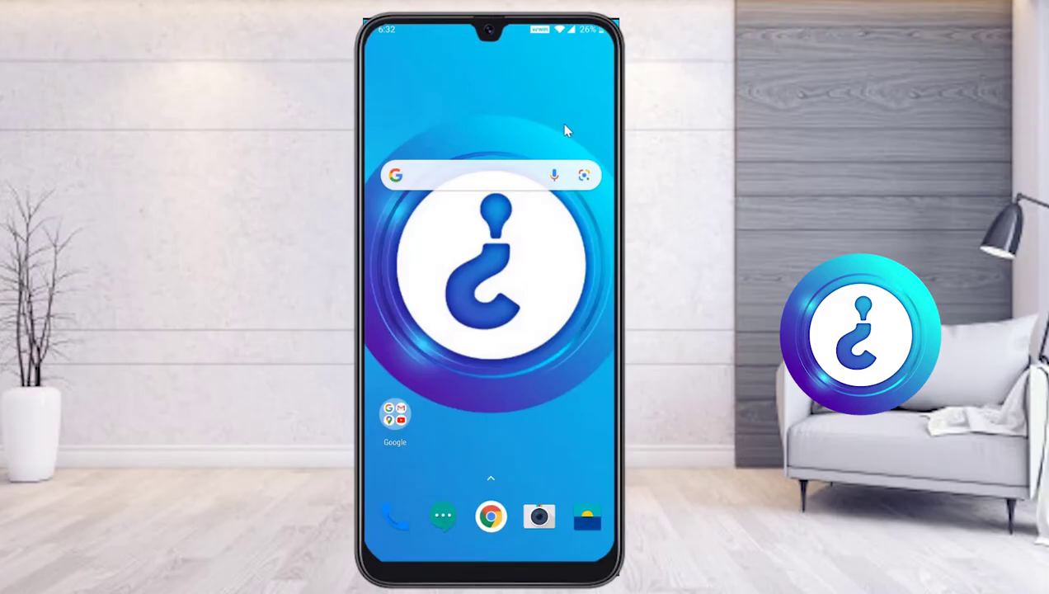
# Check the file details of the neckband headphones video in the gallery.
pyautogui.click(587, 517)
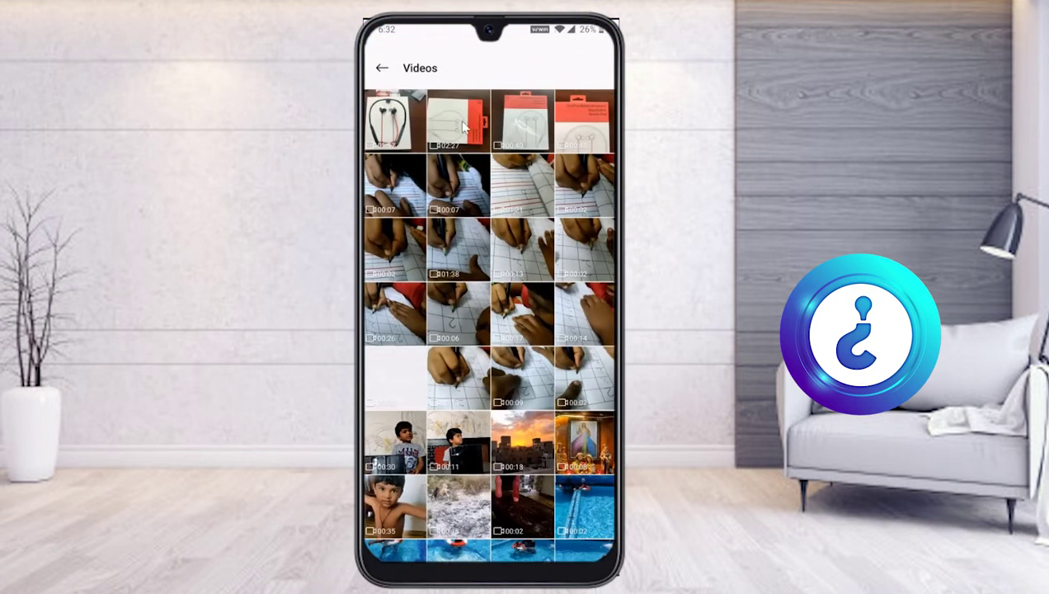
pyautogui.click(559, 123)
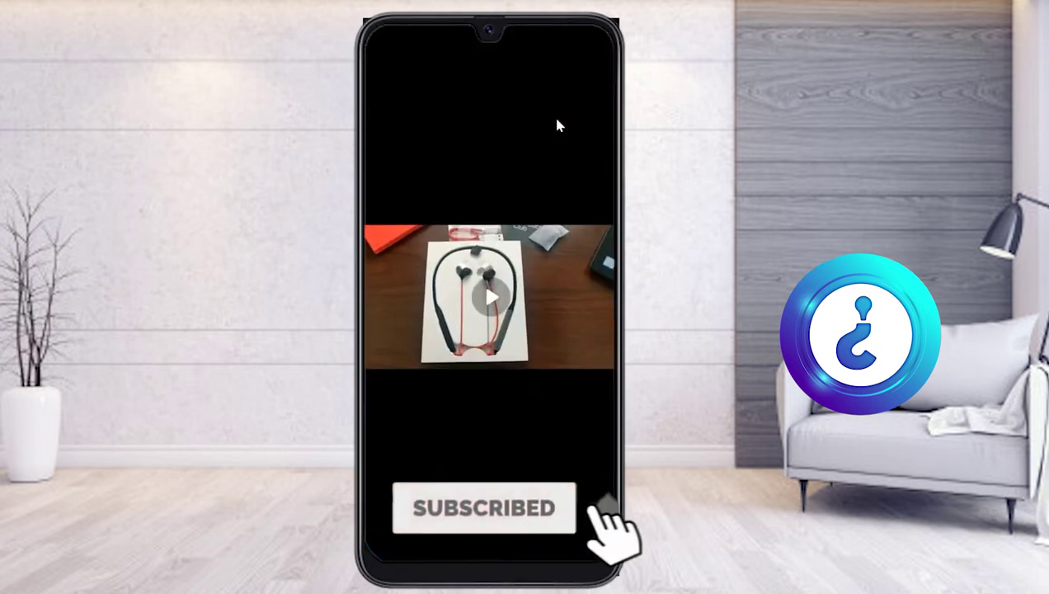
pyautogui.click(606, 76)
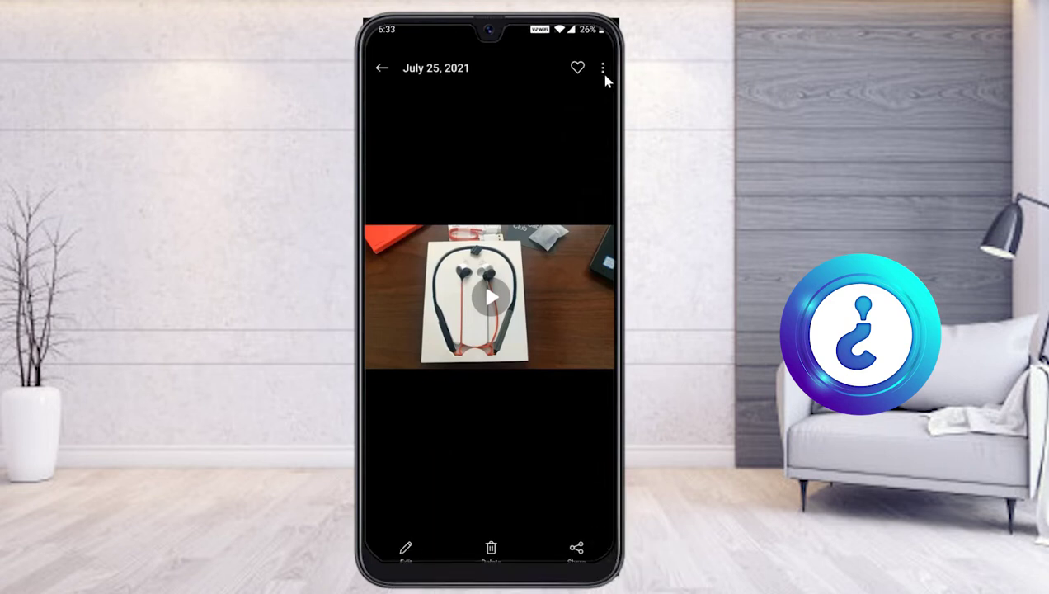
pyautogui.click(605, 73)
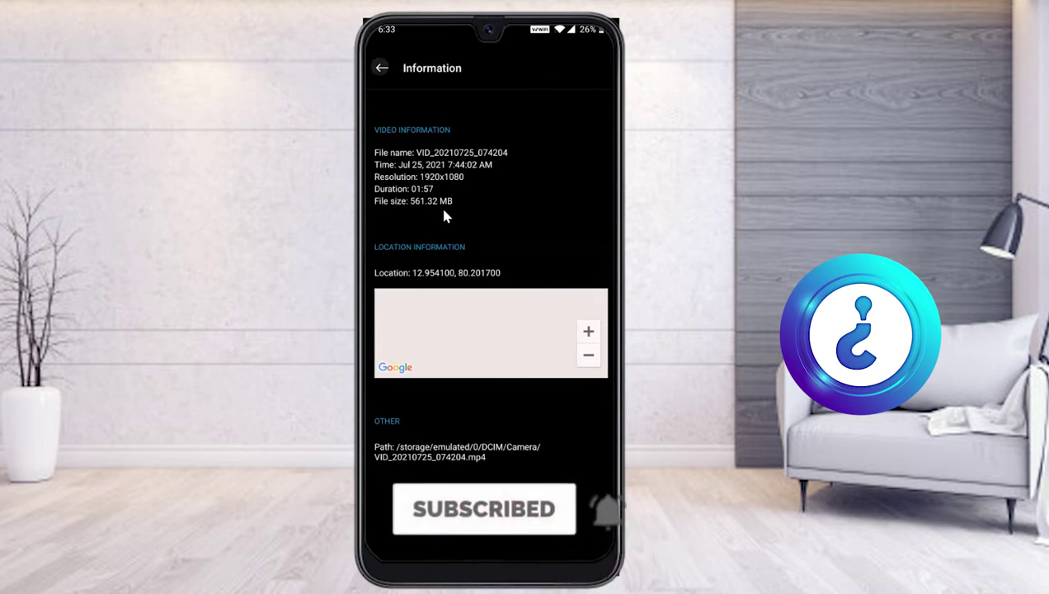
pyautogui.press('Escape')
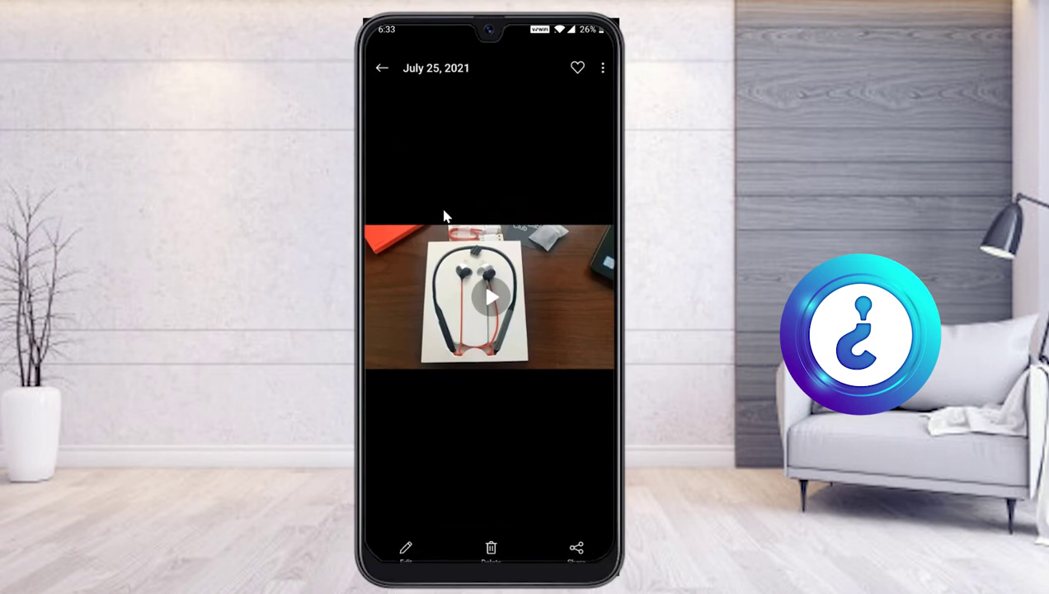
pyautogui.press('Escape')
# Check the headphone box video's details and file size, then return to the home screen.
pyautogui.click(444, 216)
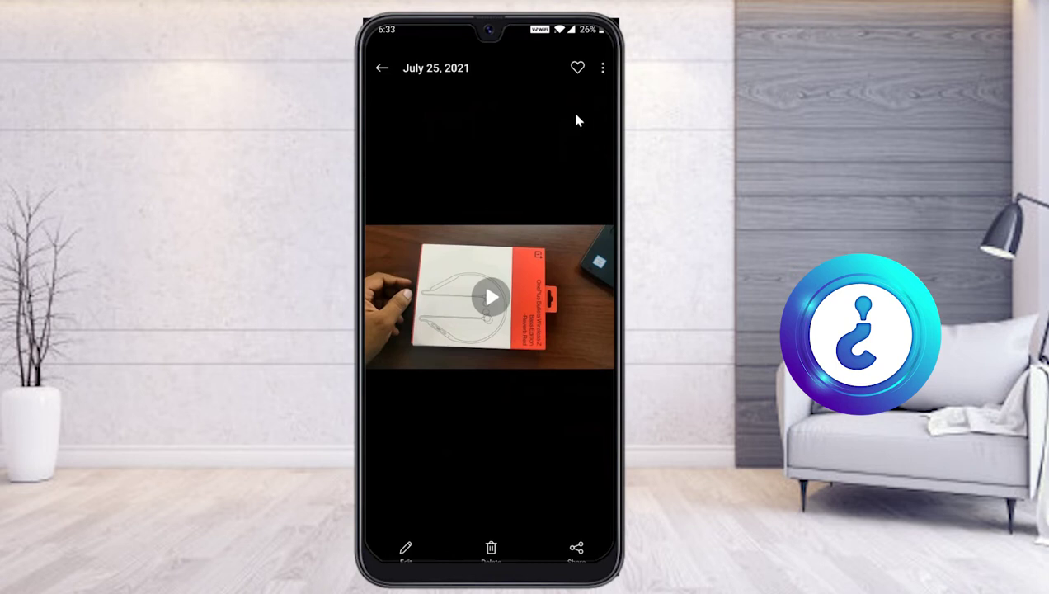
pyautogui.click(601, 72)
pyautogui.click(601, 73)
pyautogui.click(567, 171)
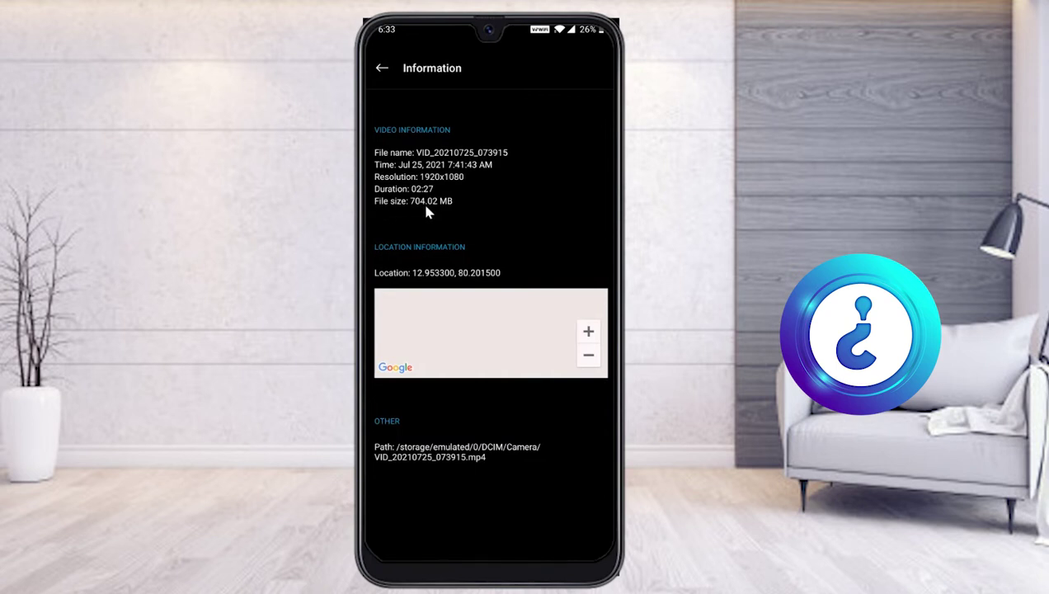
pyautogui.press('Escape')
pyautogui.press('Escape')
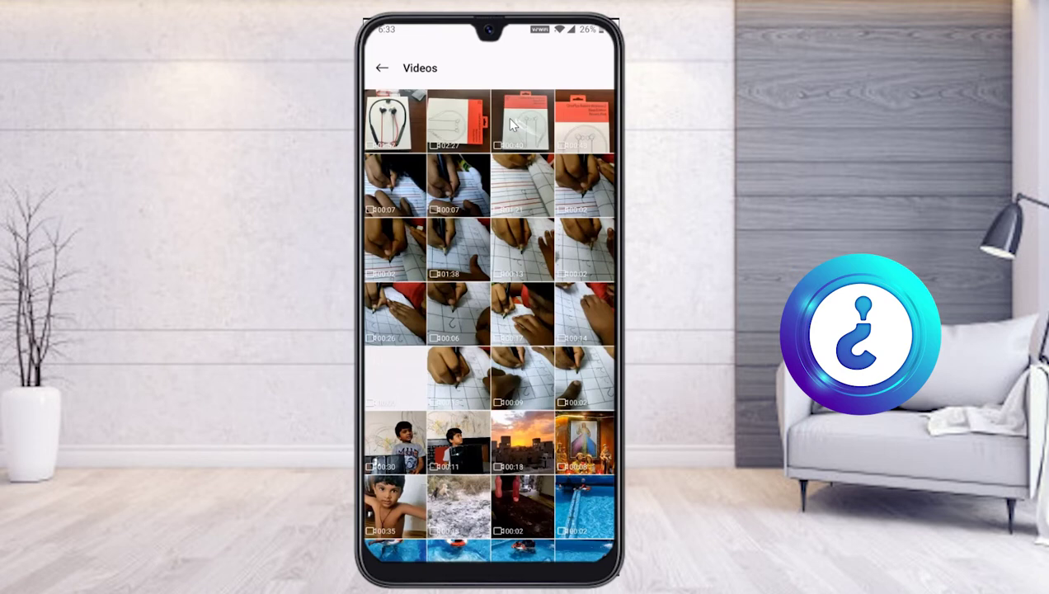
pyautogui.hotkey('ctrl', 'h')
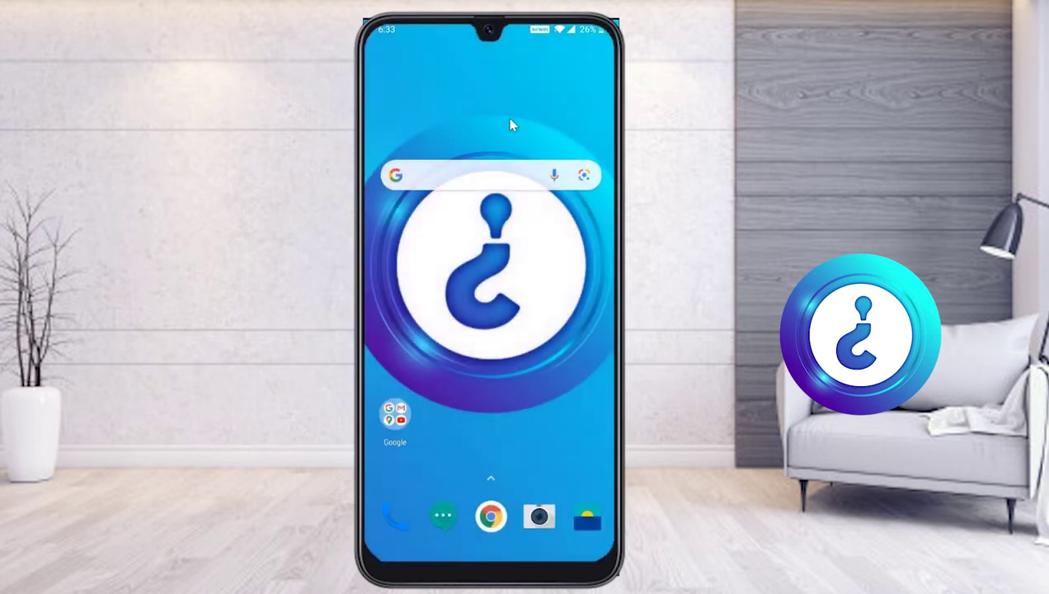
# Search Google in Chrome for 'we transfer' and open the wetransfer.com result.
pyautogui.click(491, 518)
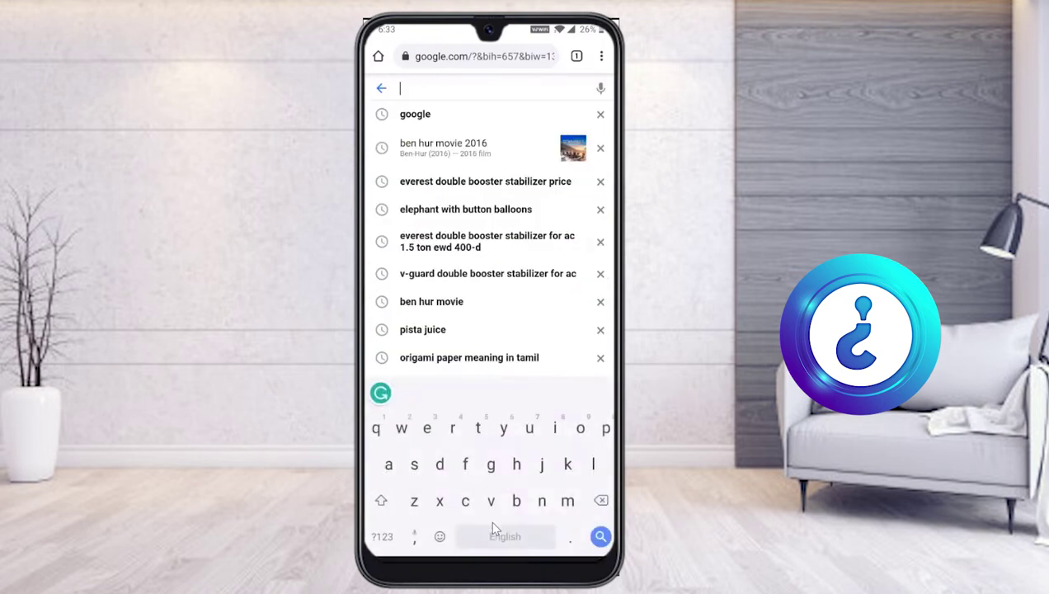
pyautogui.write('we tra')
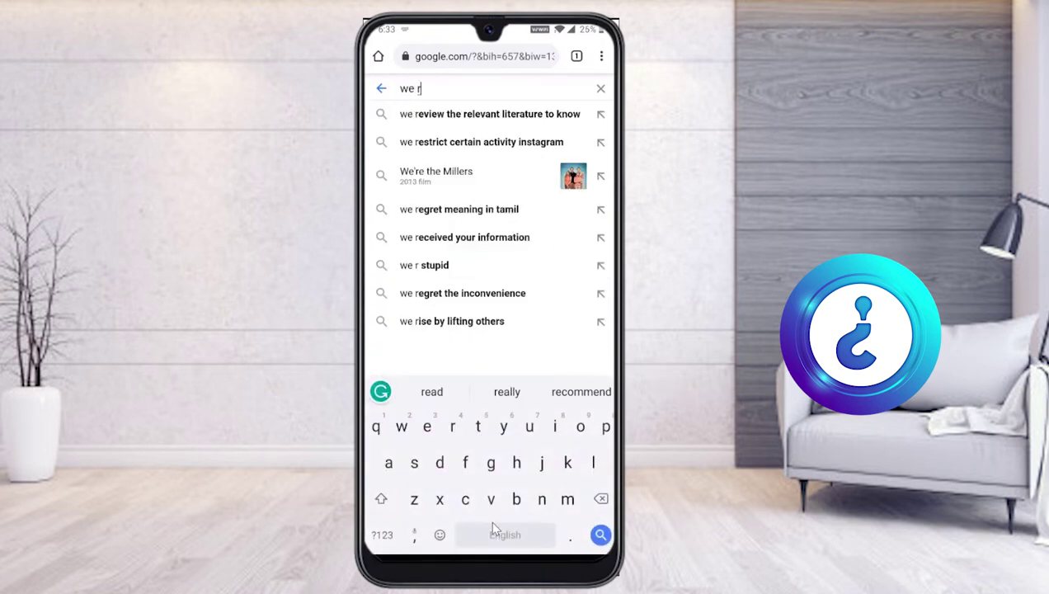
pyautogui.write('nsfer')
pyautogui.press('Return')
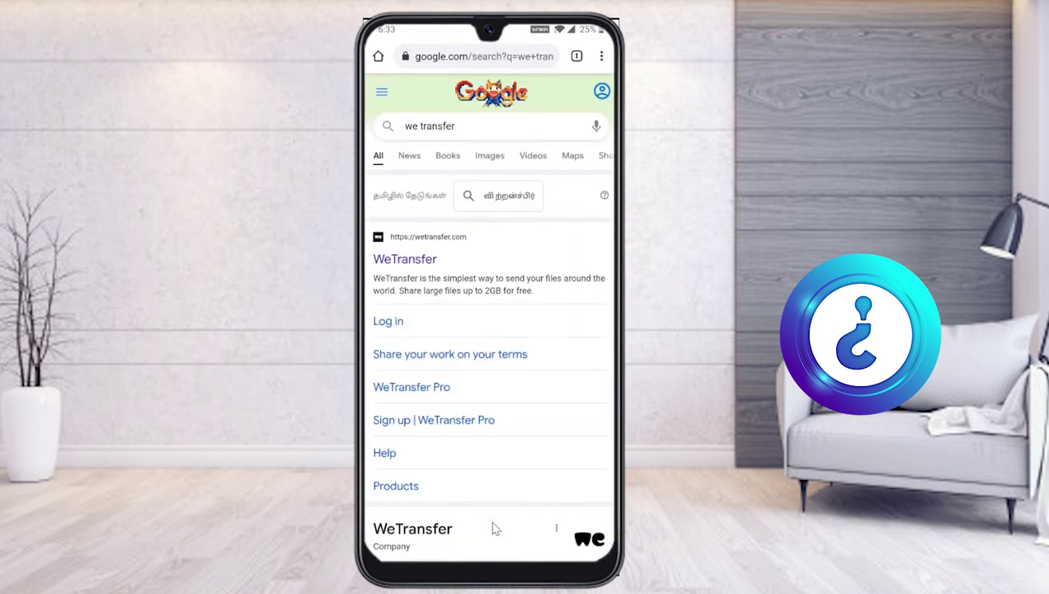
pyautogui.click(427, 273)
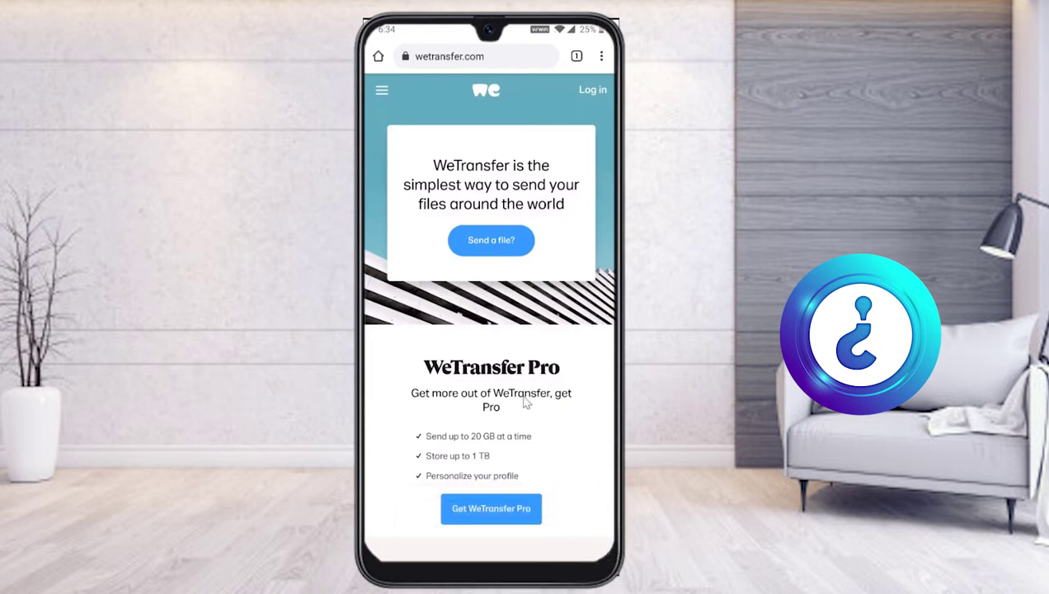
# Start a new WeTransfer upload and bring up the Camera or Files source chooser.
pyautogui.click(482, 248)
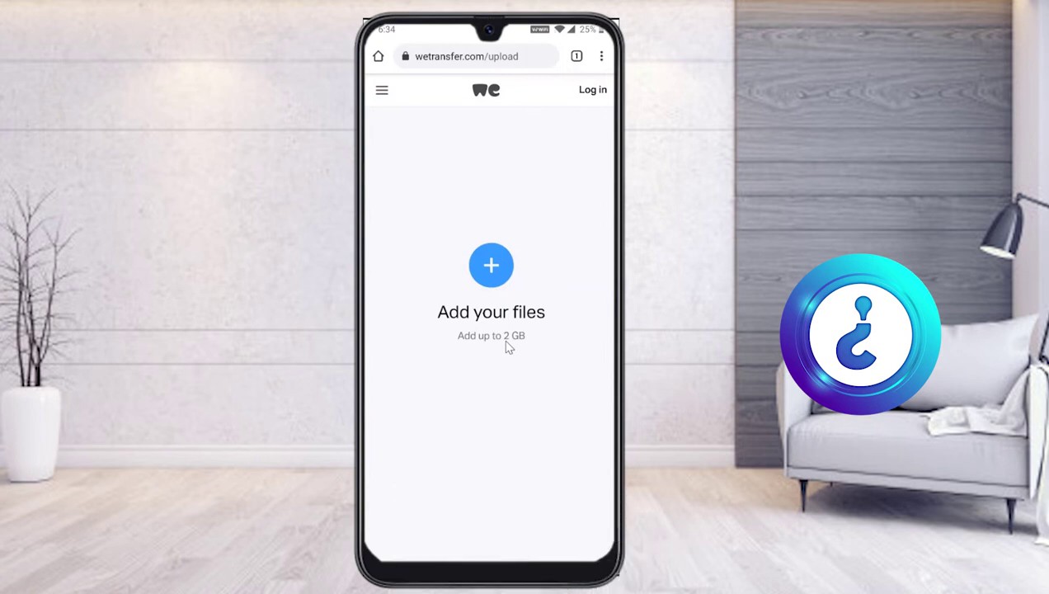
pyautogui.click(492, 265)
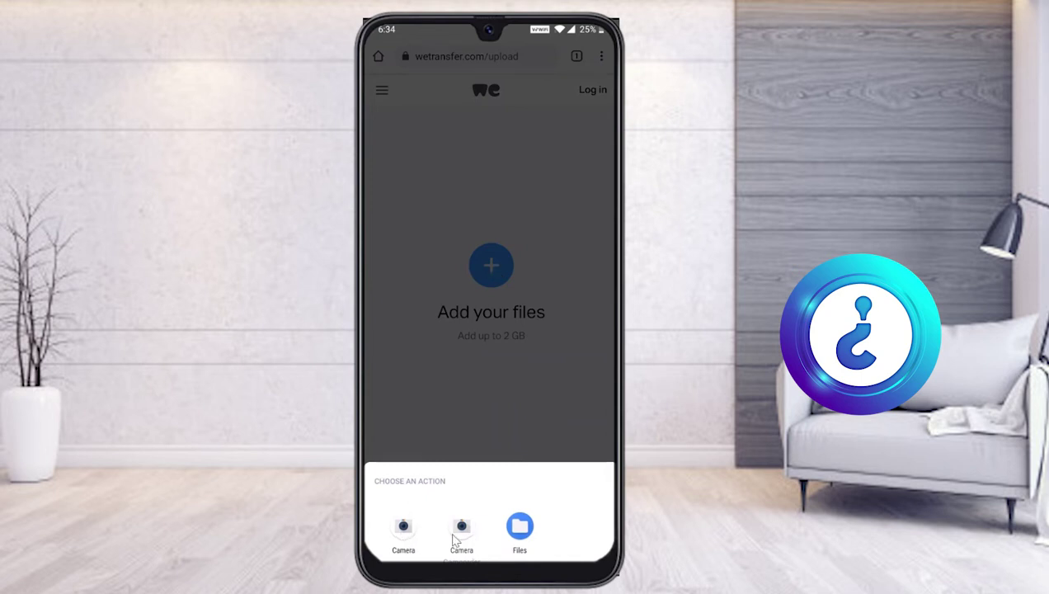
# Pick the four headphone mp4 videos from Videos > Camera in Files and add them.
pyautogui.click(533, 537)
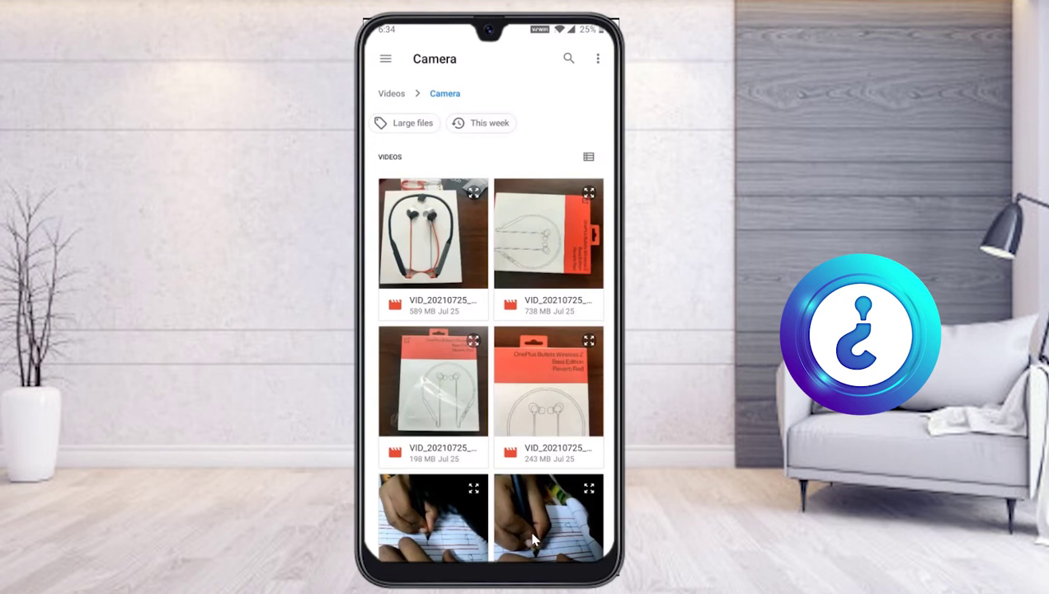
pyautogui.press('Escape')
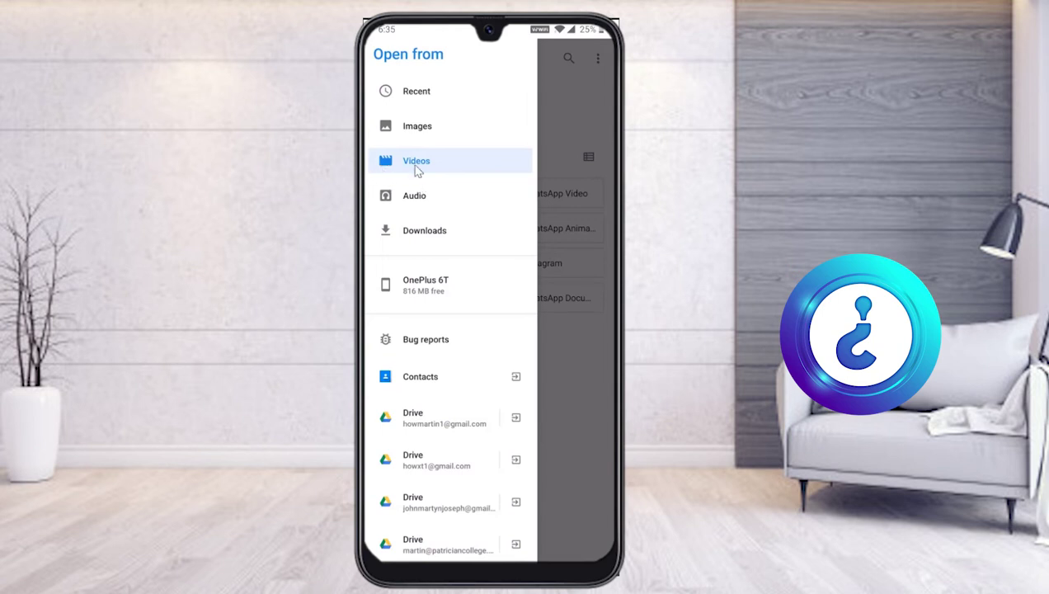
pyautogui.click(417, 170)
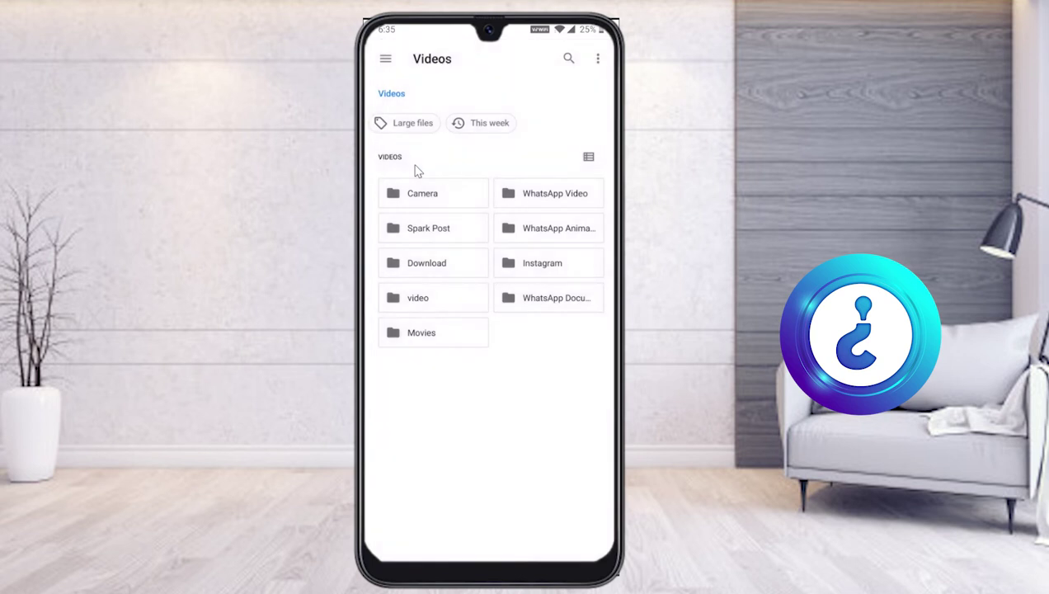
pyautogui.click(428, 307)
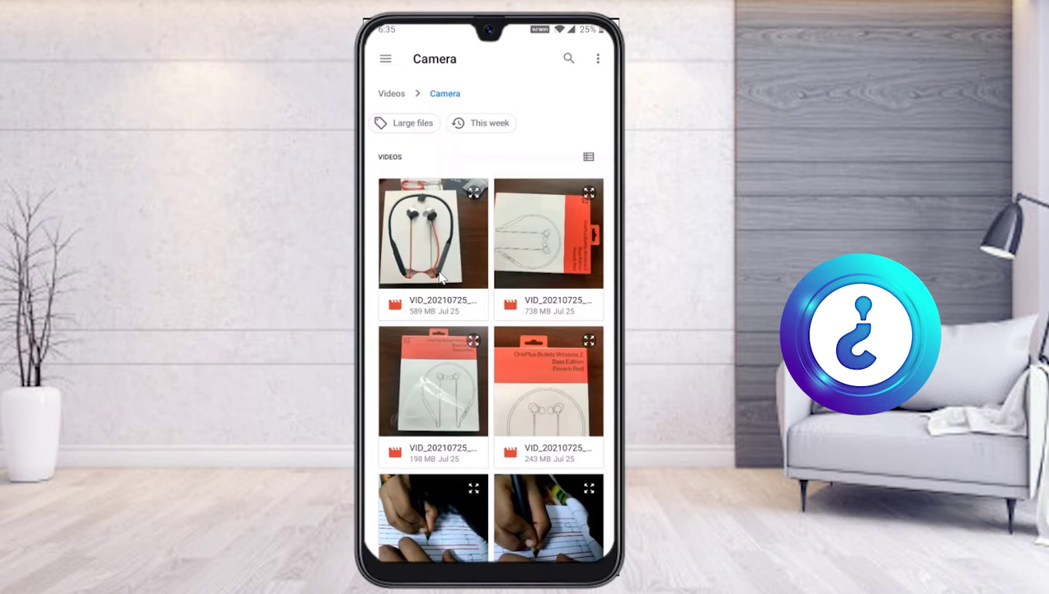
pyautogui.click(440, 278)
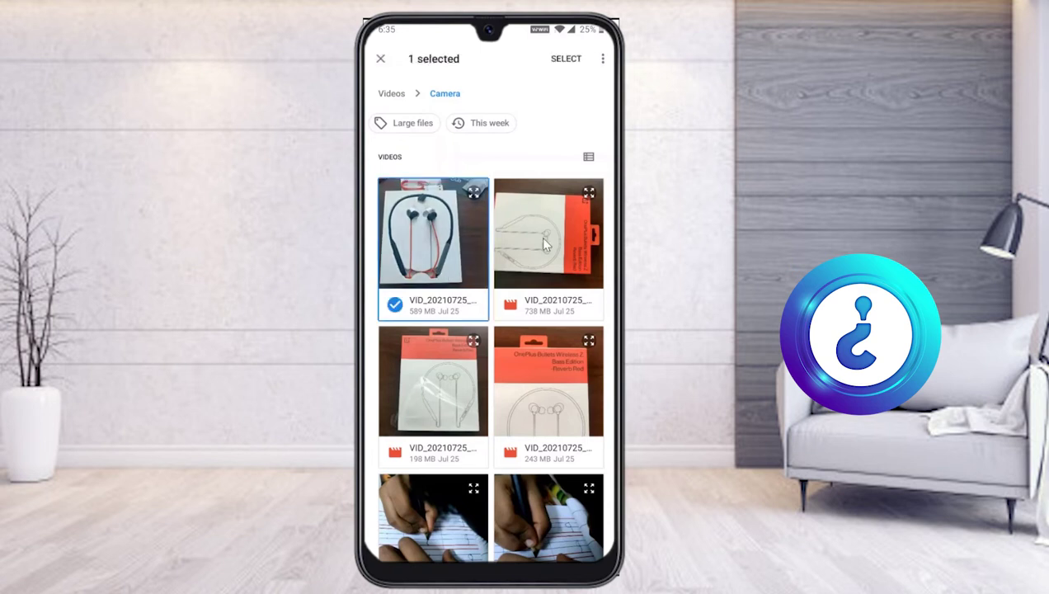
pyautogui.click(542, 243)
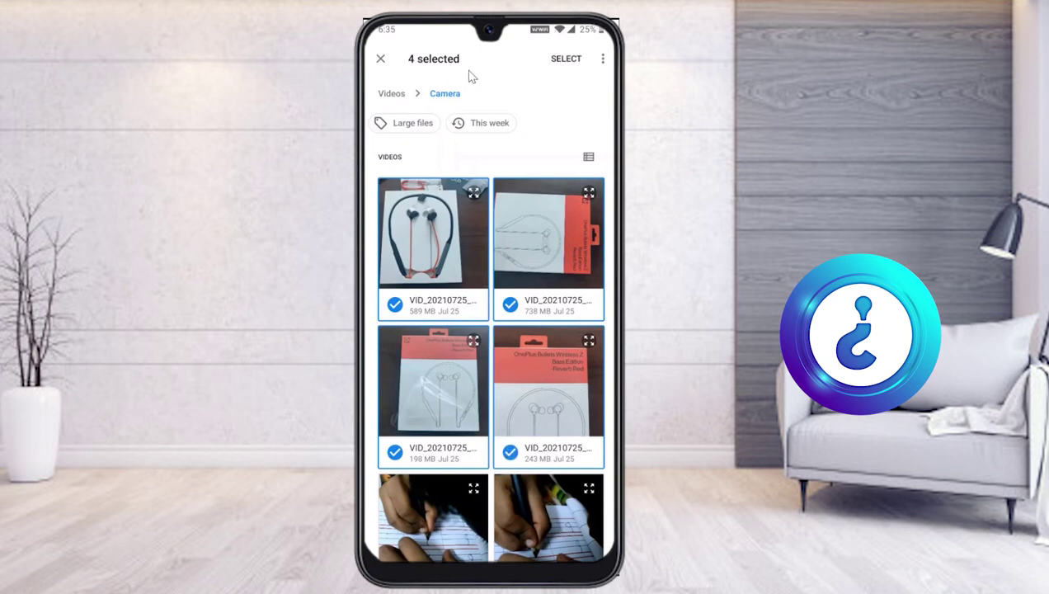
pyautogui.click(558, 69)
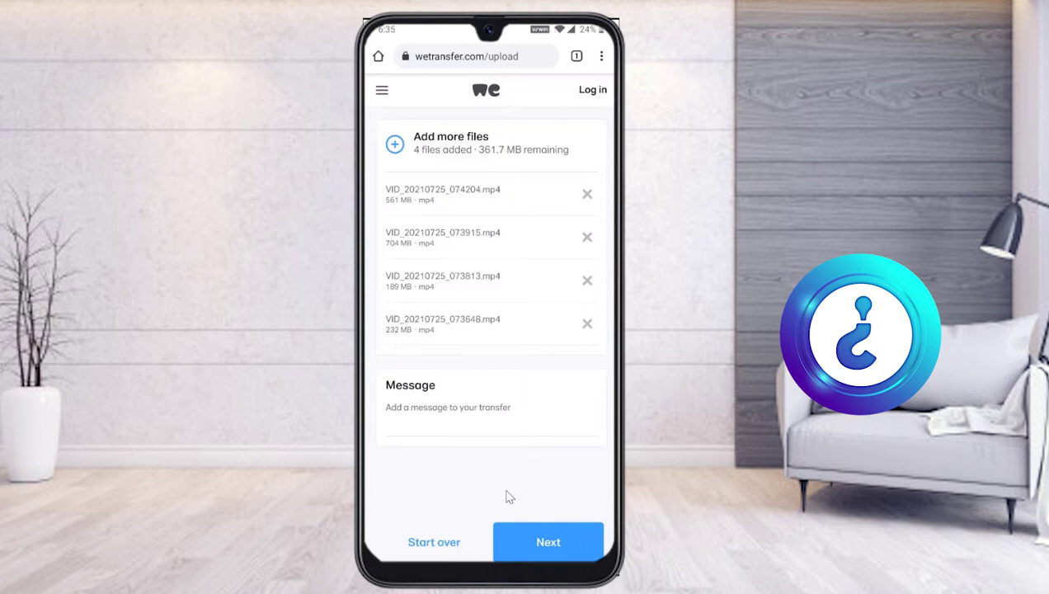
# Choose email delivery and add the recipient's e-mail address to the transfer.
pyautogui.click(537, 549)
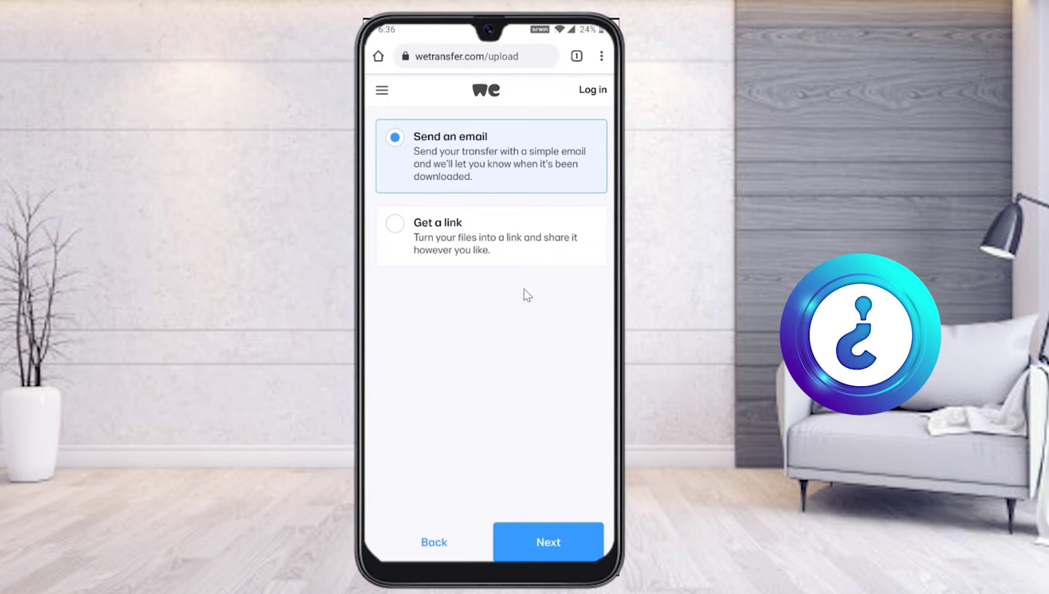
pyautogui.click(549, 545)
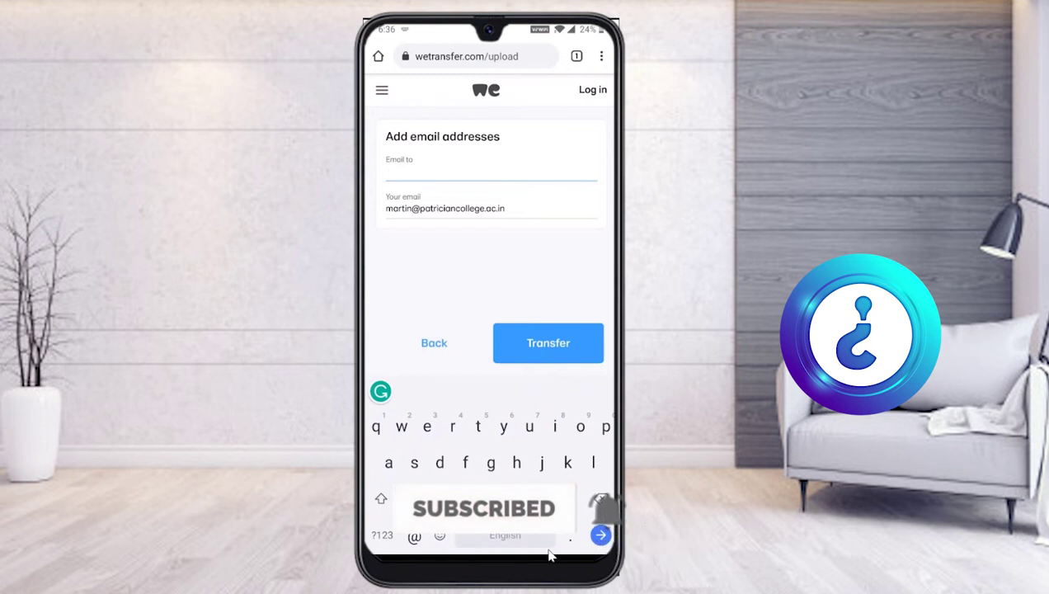
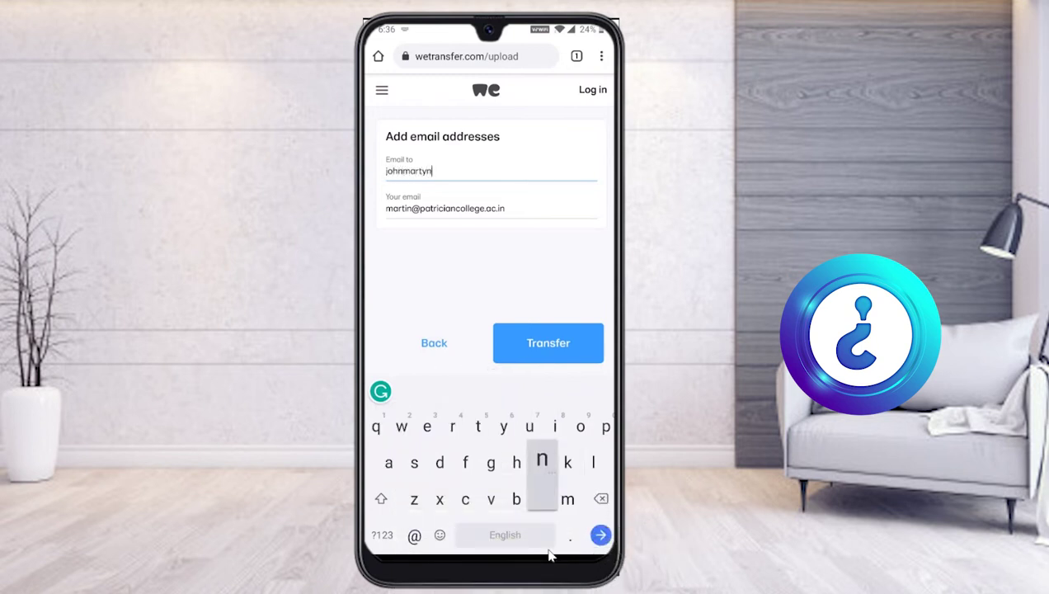
pyautogui.press('Return')
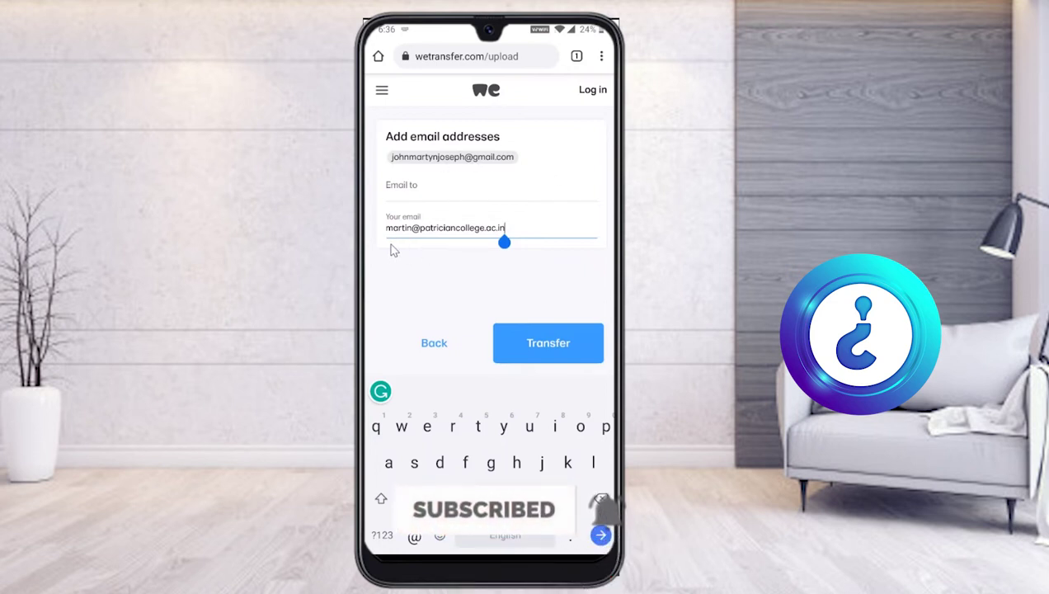
# Submit the transfer, then open WeTransfer's verification-code email in Gmail's Updates category.
pyautogui.click(551, 333)
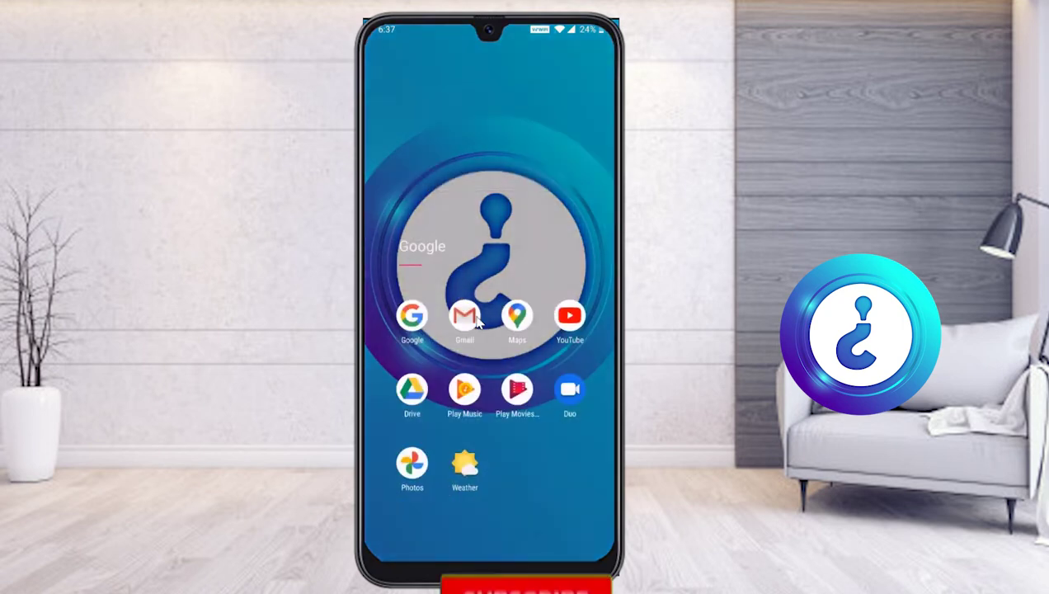
pyautogui.click(477, 320)
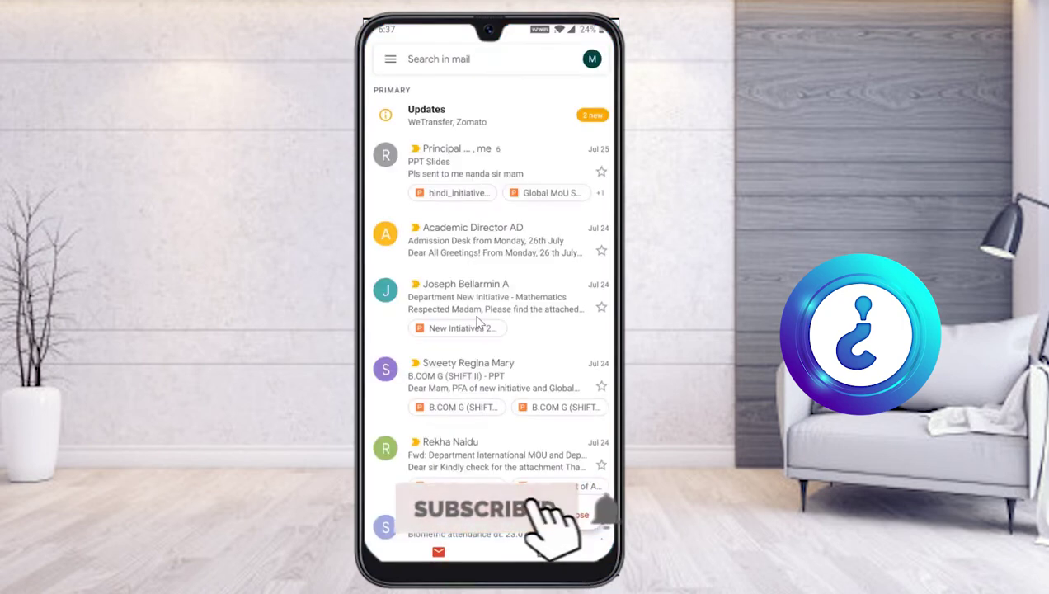
pyautogui.click(437, 121)
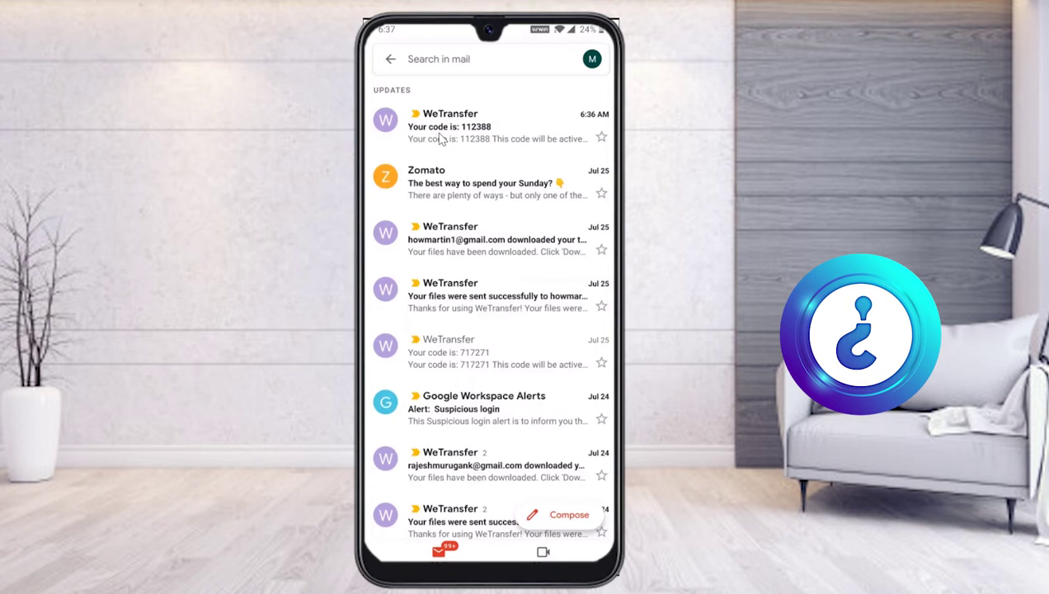
pyautogui.click(439, 138)
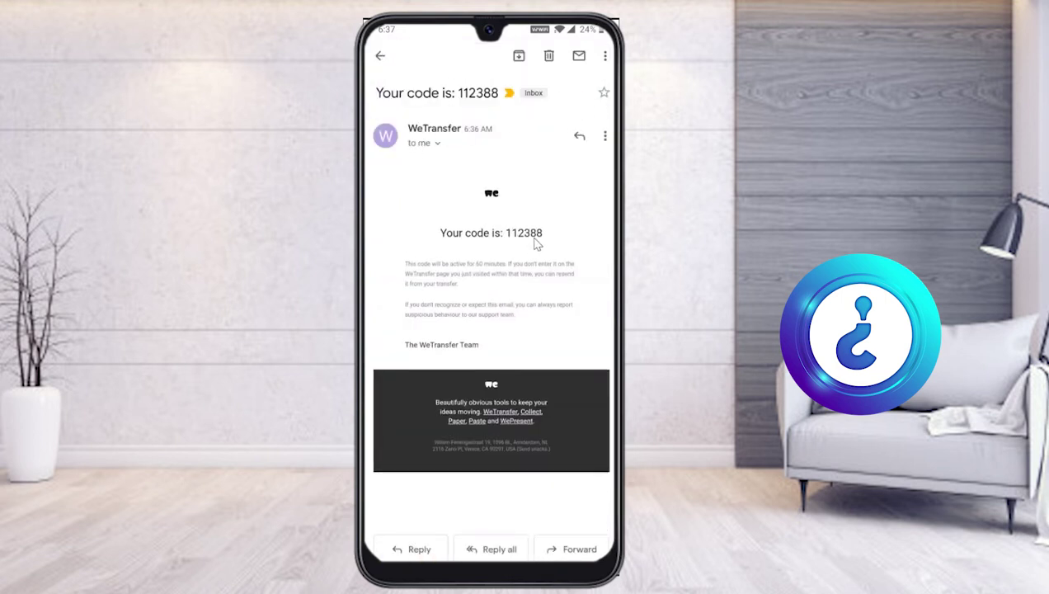
# Enter the six-digit verification code from the email into WeTransfer's code field.
pyautogui.hotkey('alt', 'Tab')
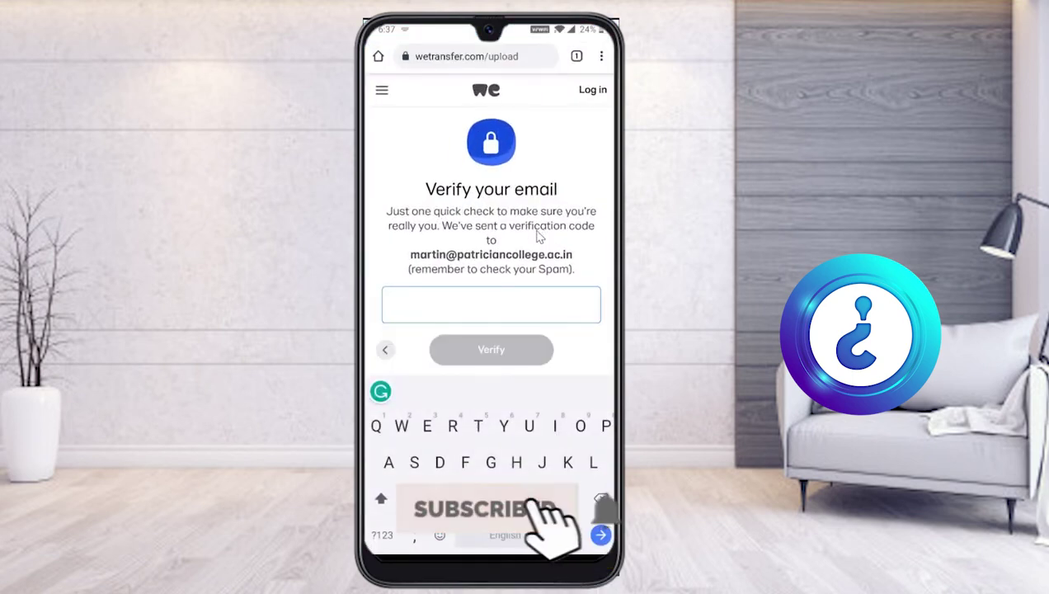
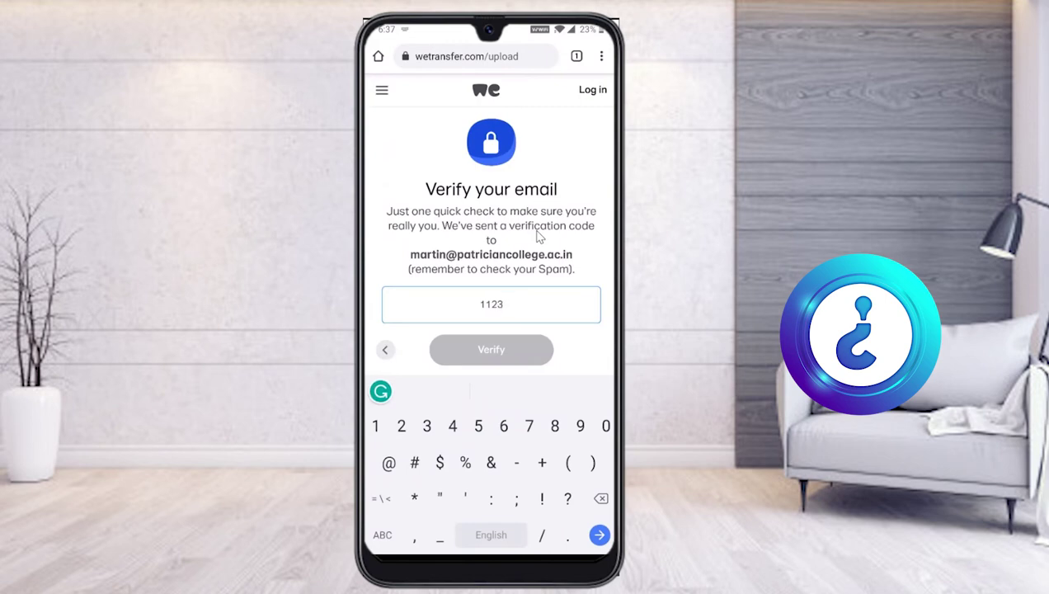
pyautogui.hotkey('alt', 'Tab')
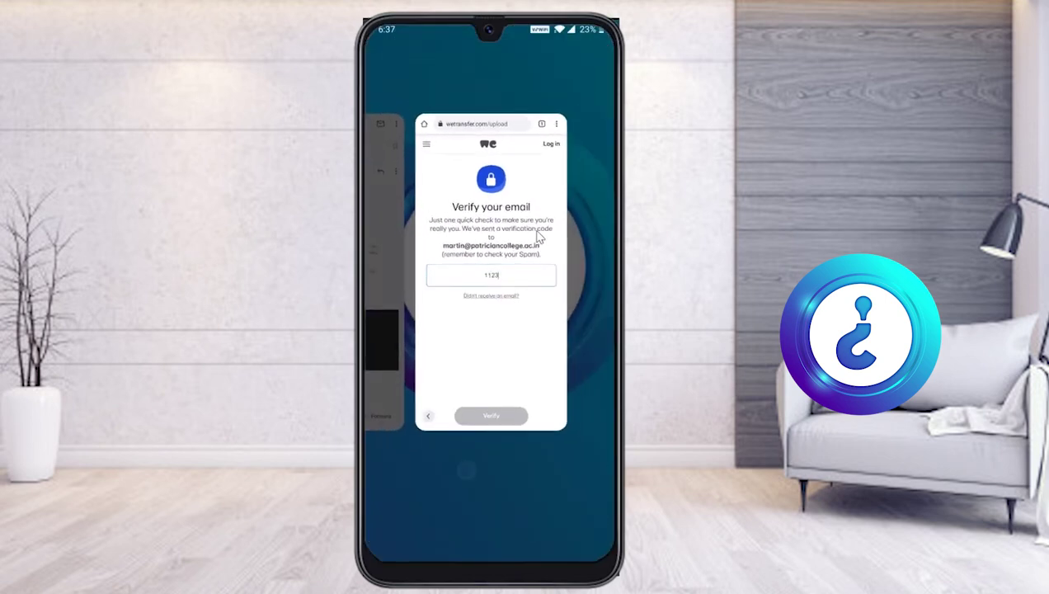
pyautogui.click(537, 234)
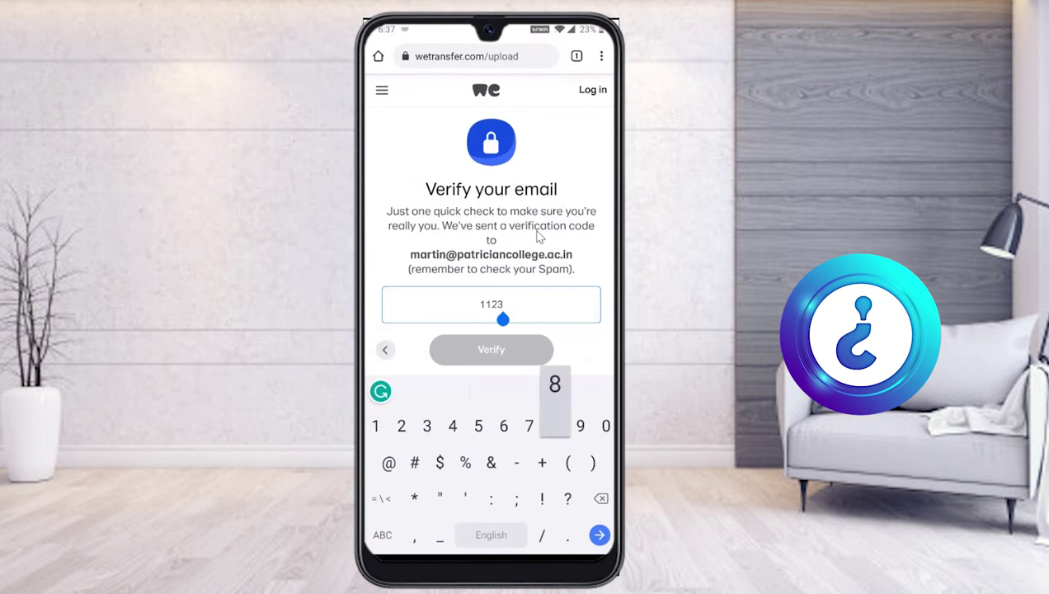
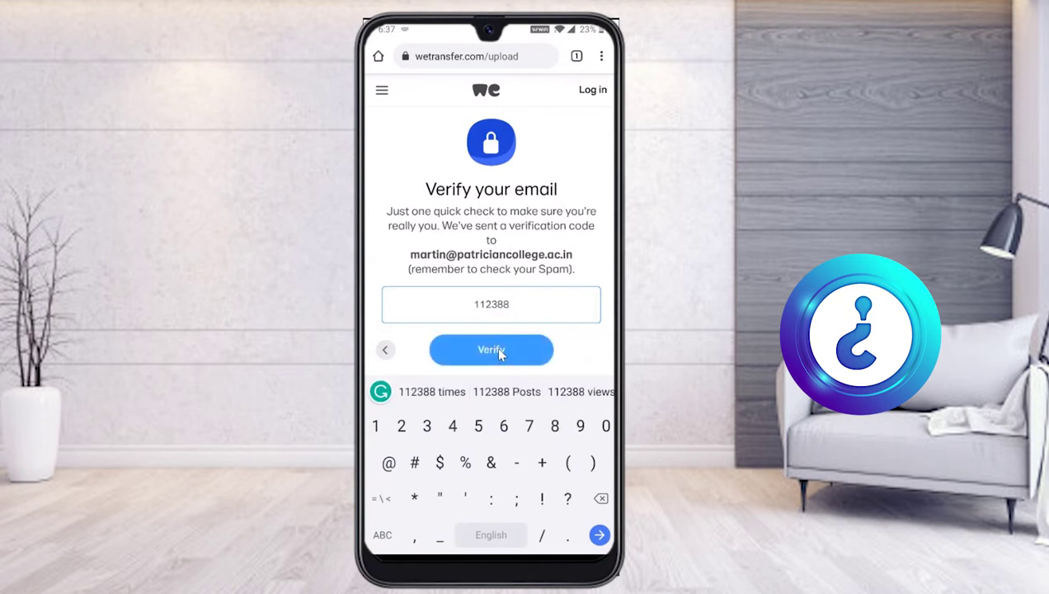
# Verify the code and let the 1.6 GB upload finish to the You're done! page.
pyautogui.click(494, 350)
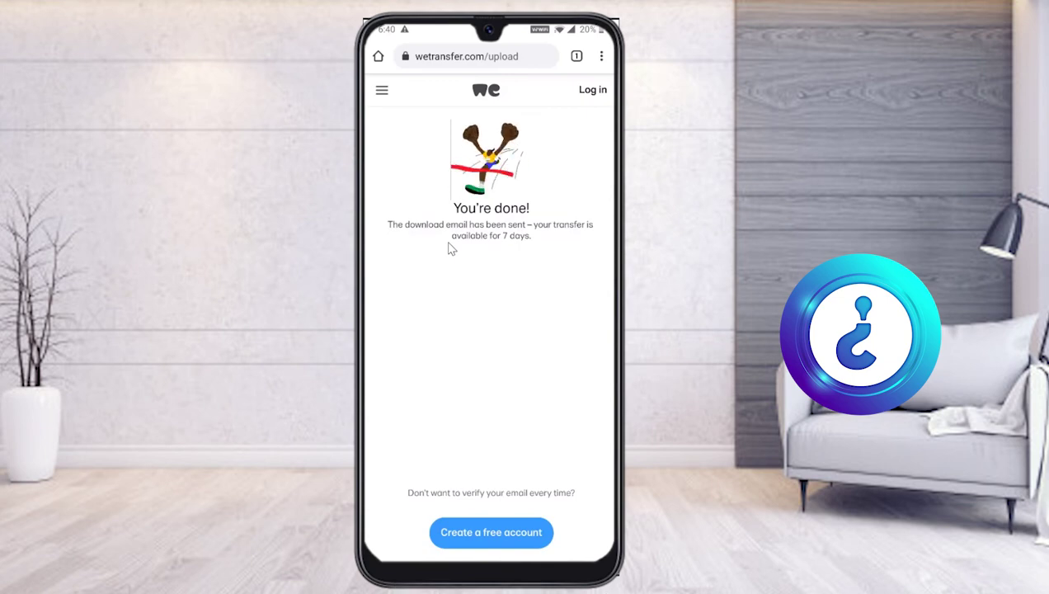
# Read the 'Your files were sent successfully' email in Gmail, then return to Updates.
pyautogui.middleClick(451, 249)
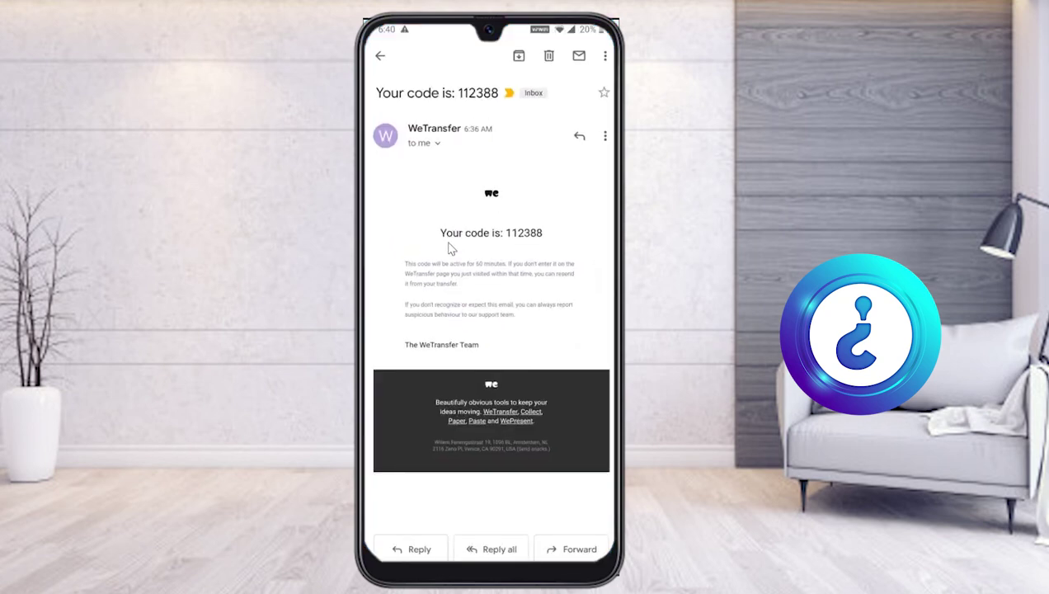
pyautogui.rightClick(451, 249)
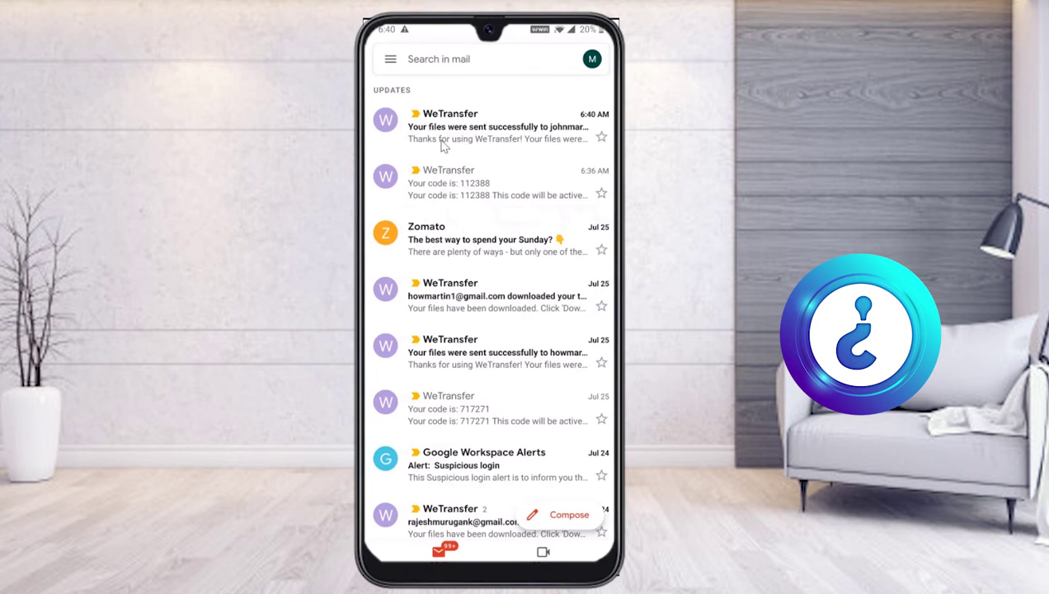
pyautogui.click(442, 145)
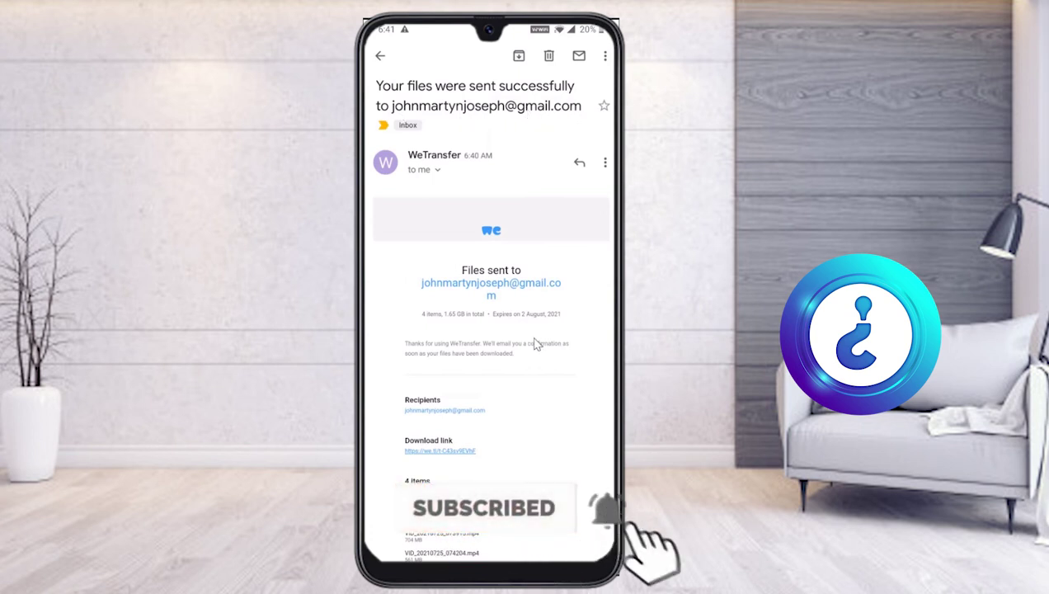
pyautogui.scroll(-3, 529, 410)
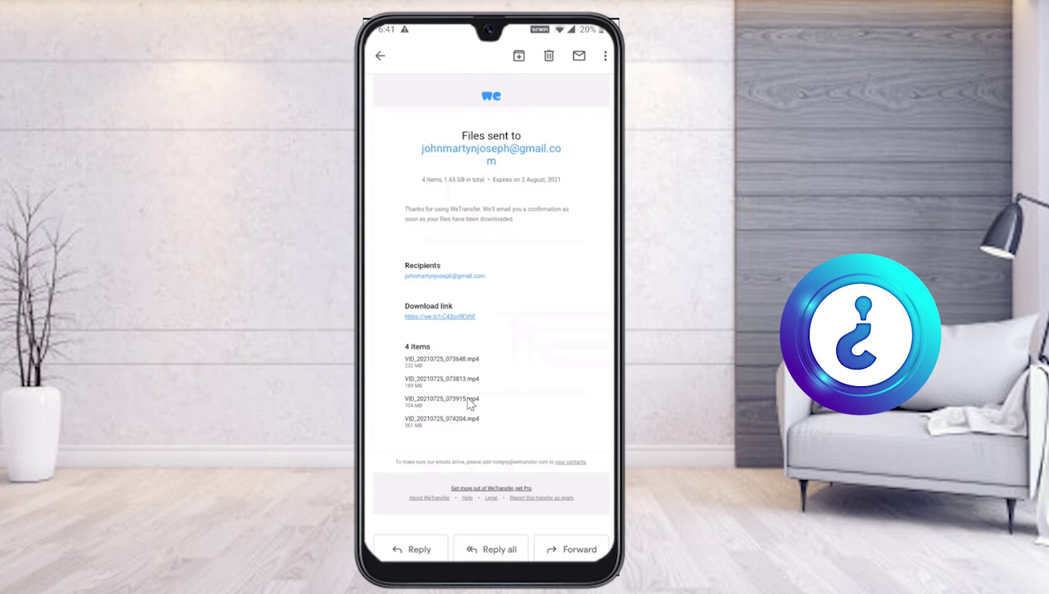
pyautogui.rightClick(470, 401)
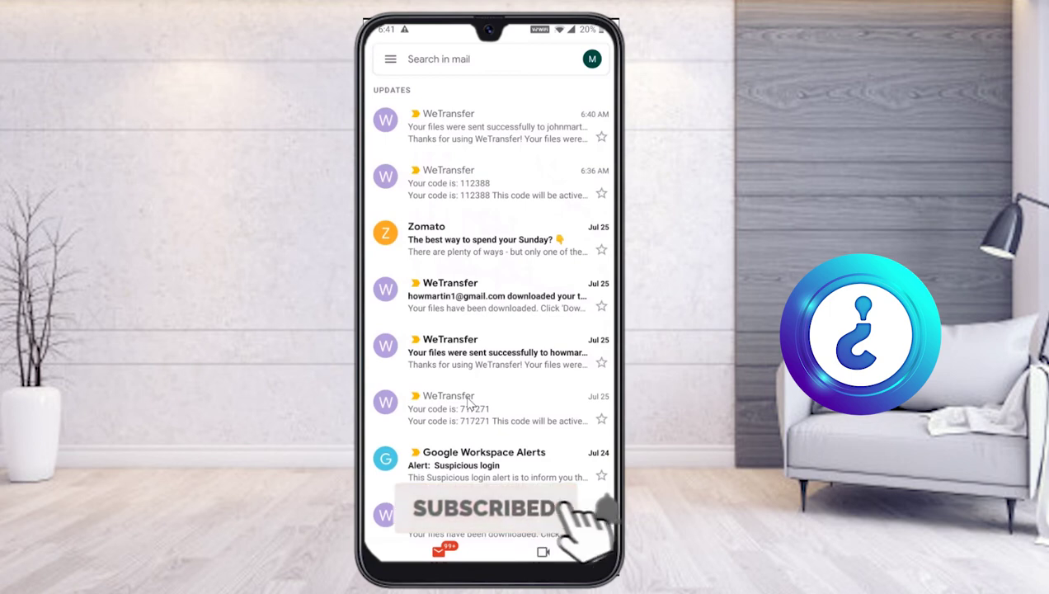
# Switch to the recipient's Gmail account and follow 'Get your files' to the download page.
pyautogui.click(592, 58)
pyautogui.click(468, 363)
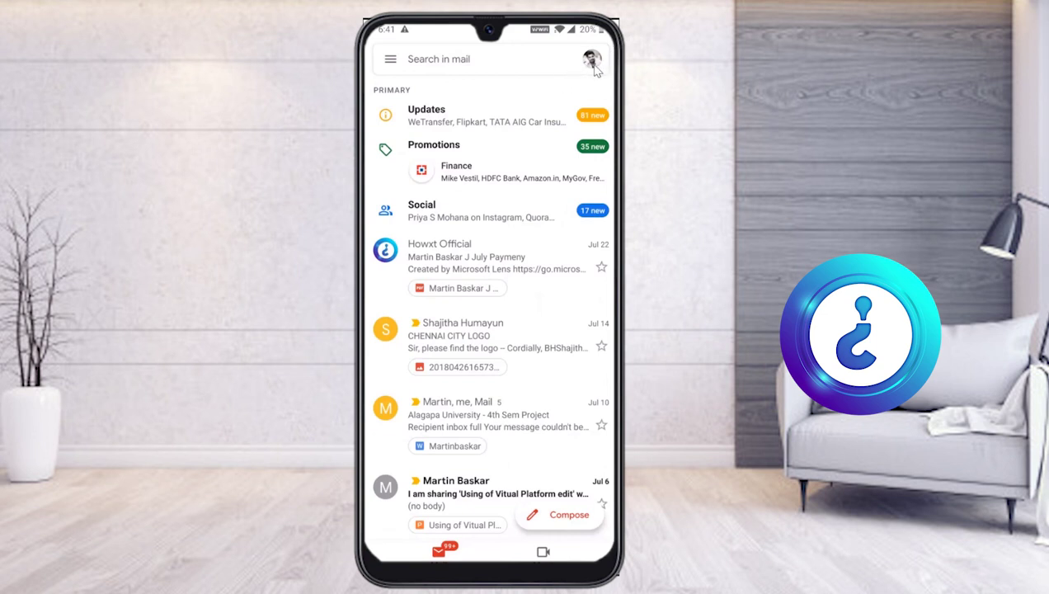
pyautogui.click(471, 115)
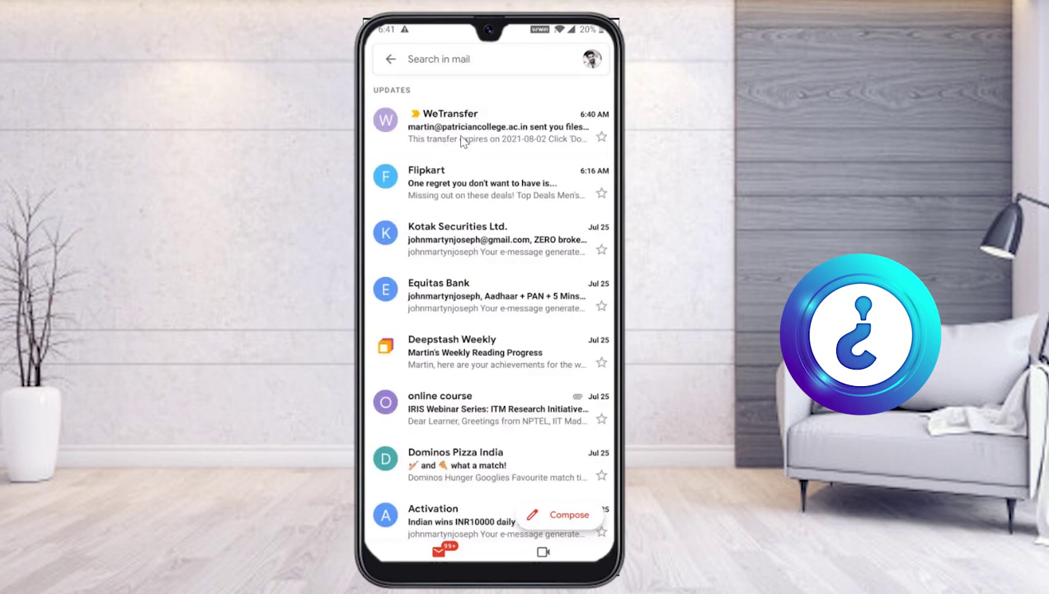
pyautogui.click(463, 142)
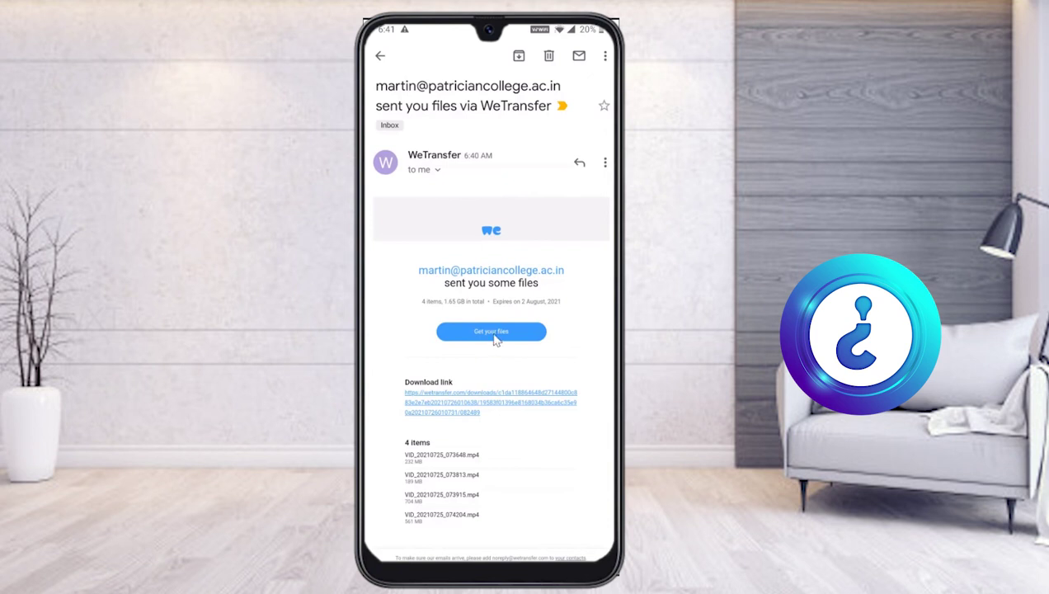
pyautogui.click(451, 478)
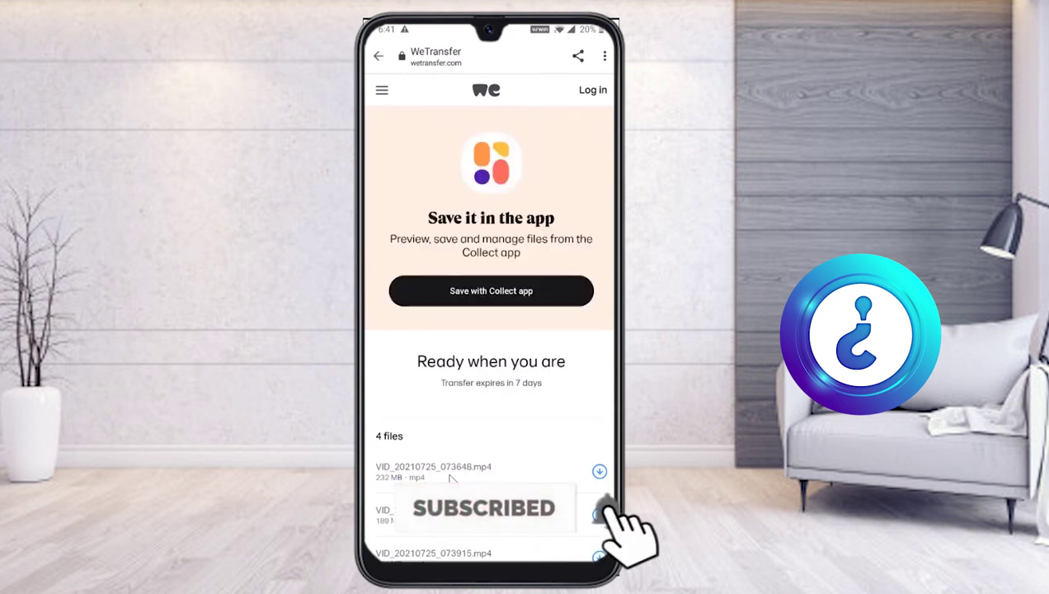
# Copy the transfer's share link from the 'Share this transfer' section.
pyautogui.scroll(-3, 451, 479)
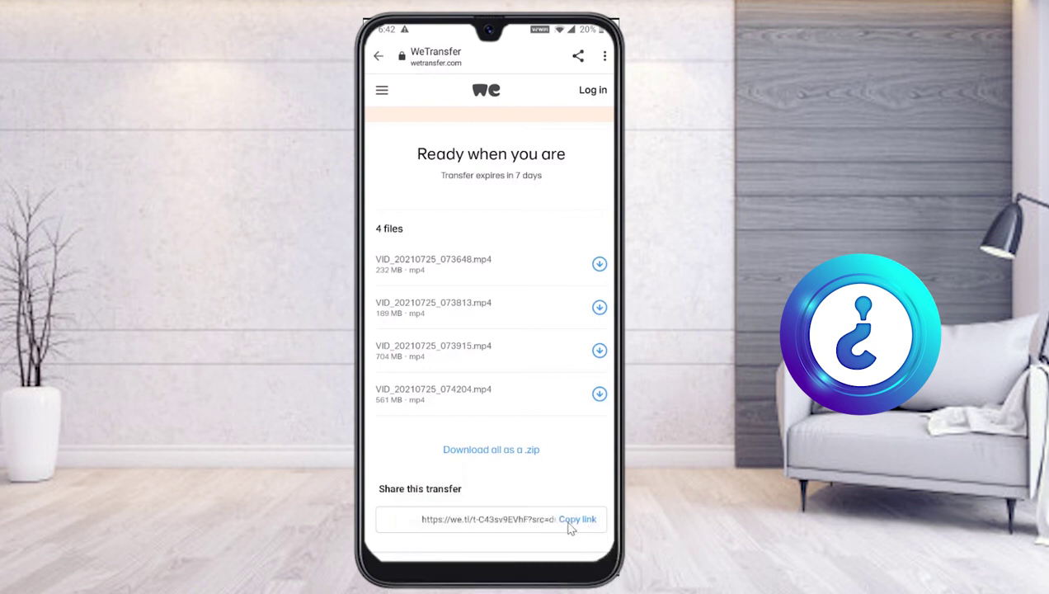
pyautogui.click(576, 519)
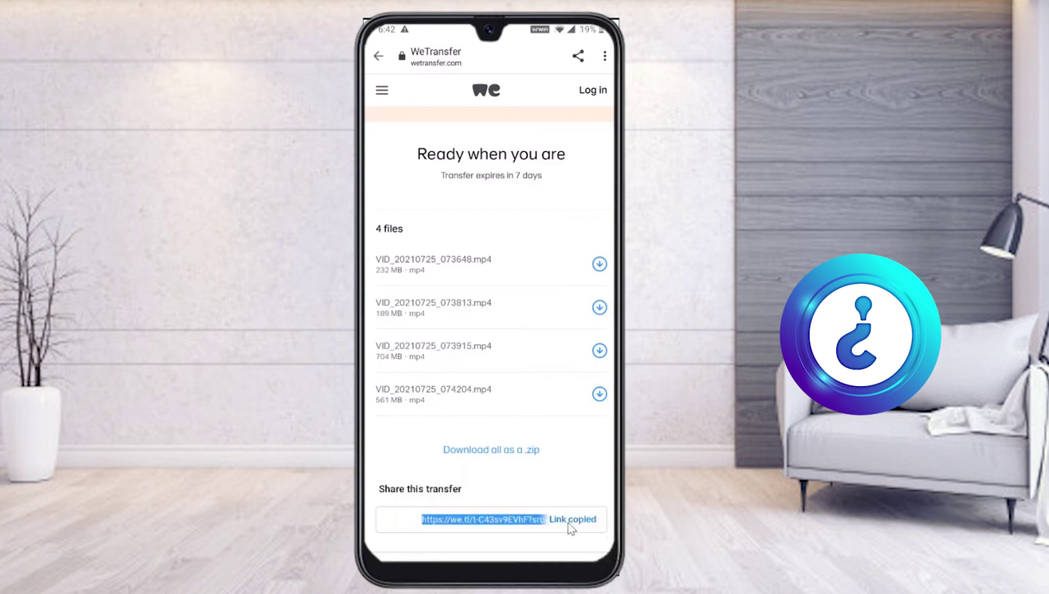